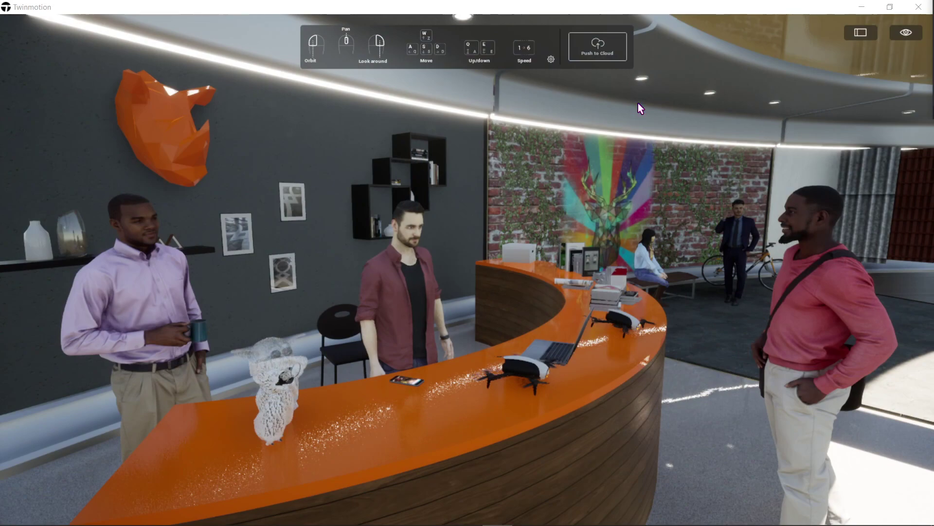
- Show the editing interface around the viewport and open the Panorama section of the media
{"action": "left_click_drag", "start_coordinate": [603, 127], "coordinate": [691, 129]}
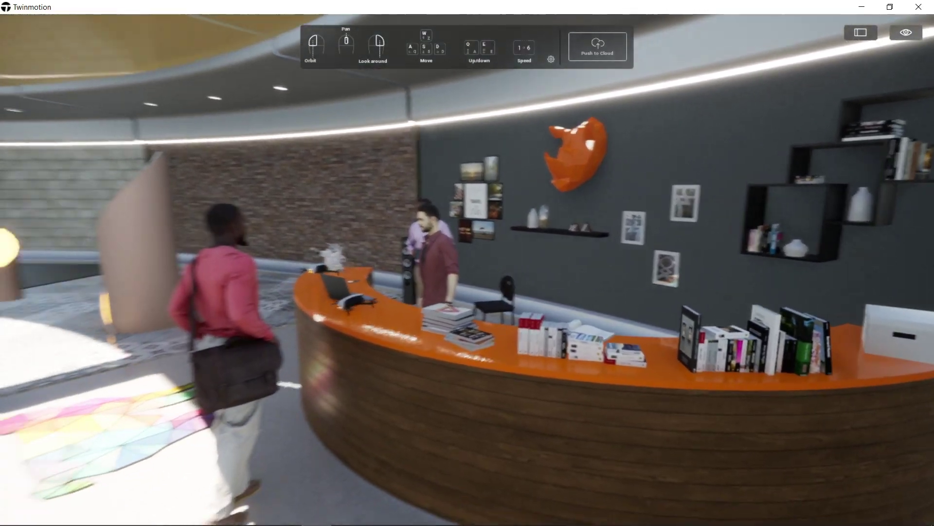
{"action": "left_click_drag", "start_coordinate": [621, 128], "coordinate": [621, 128]}
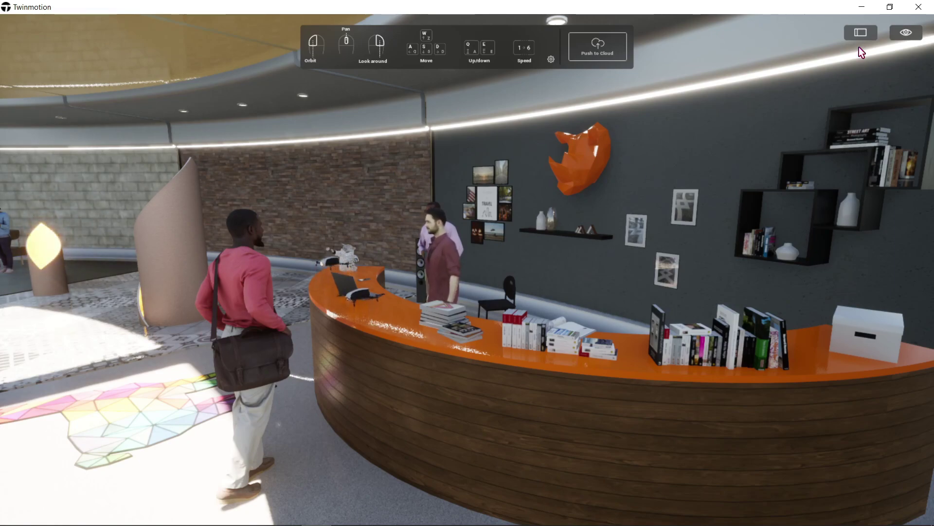
{"action": "left_click", "coordinate": [862, 33]}
{"action": "left_click", "coordinate": [22, 485]}
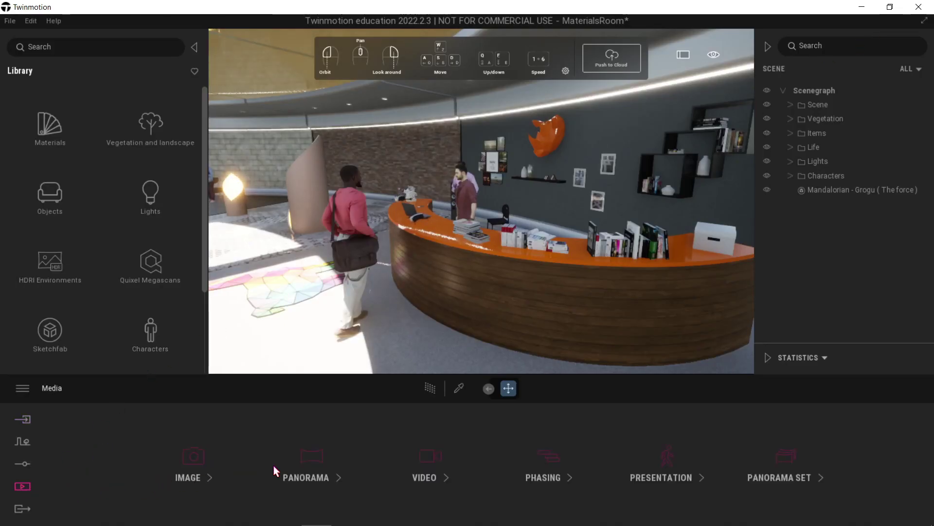
{"action": "left_click", "coordinate": [319, 455]}
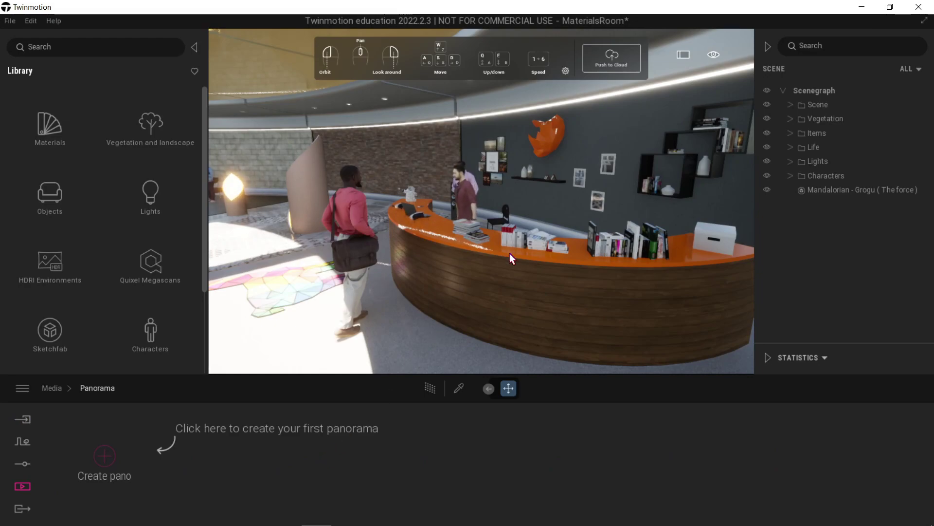
- Create a panorama from a viewpoint in the palm garden looking over the ferns, tree trunk and rocks
{"action": "left_click_drag", "start_coordinate": [510, 253], "coordinate": [541, 249]}
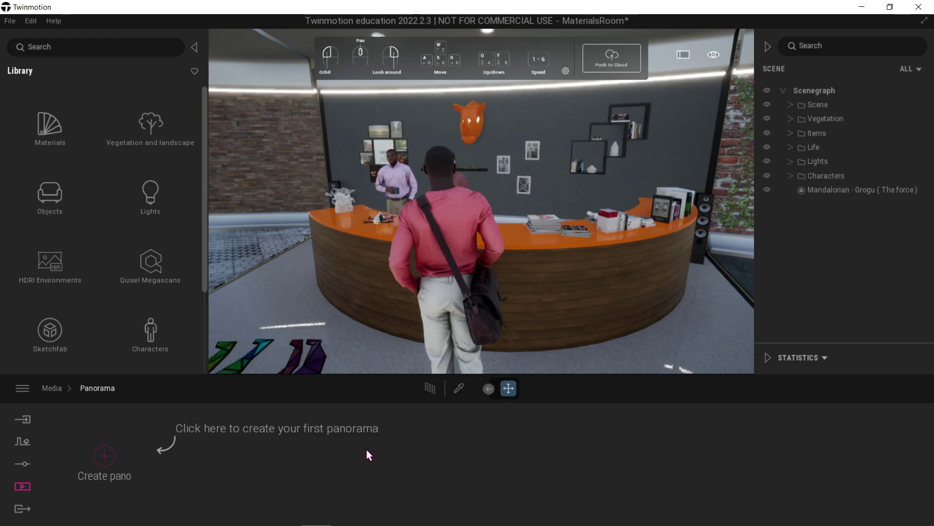
{"action": "left_click", "coordinate": [644, 274]}
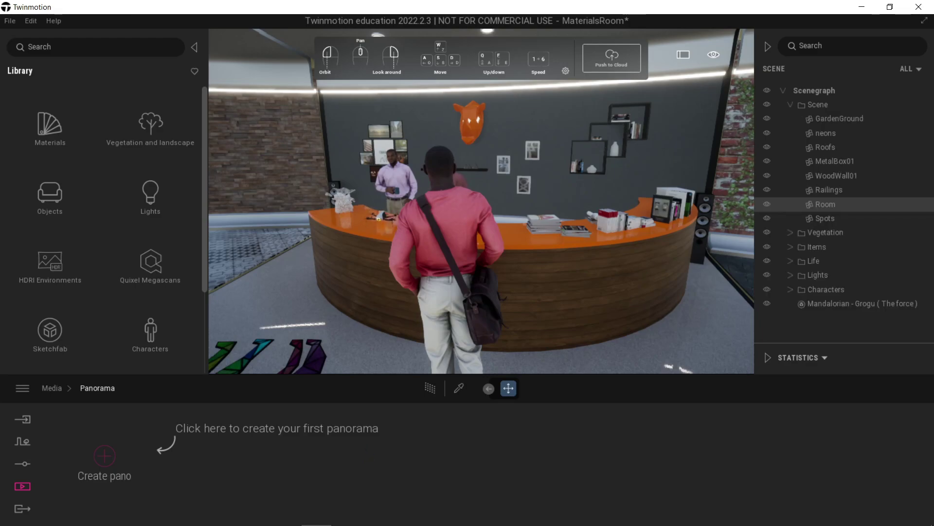
{"action": "left_click_drag", "start_coordinate": [644, 274], "coordinate": [559, 277]}
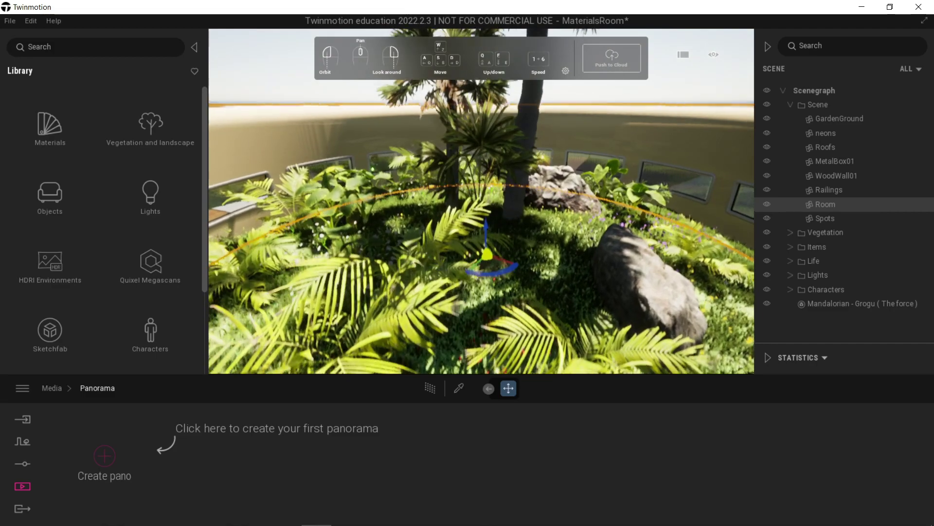
{"action": "left_click", "coordinate": [678, 153]}
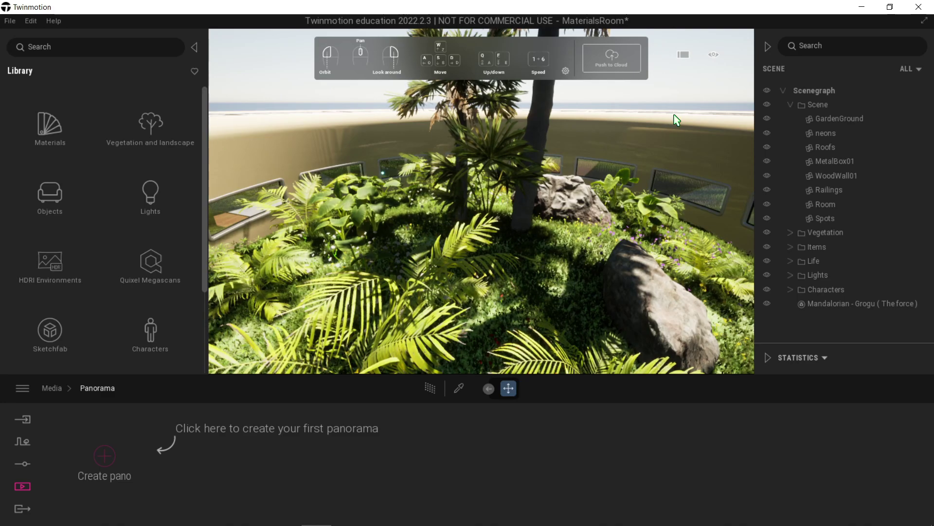
{"action": "left_click", "coordinate": [103, 454]}
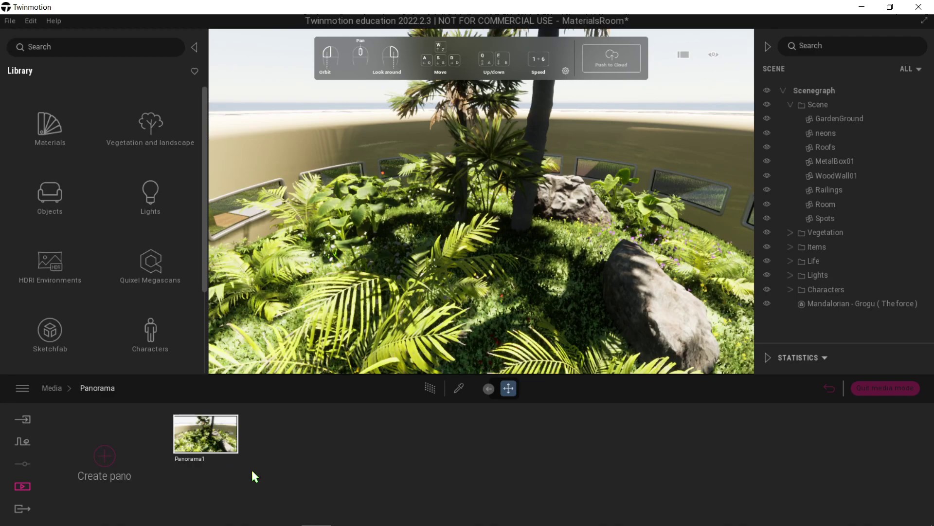
- Reframe the garden view on the two large rocks in front of the palm and refresh Panorama1 with it
{"action": "mouse_move", "coordinate": [200, 412]}
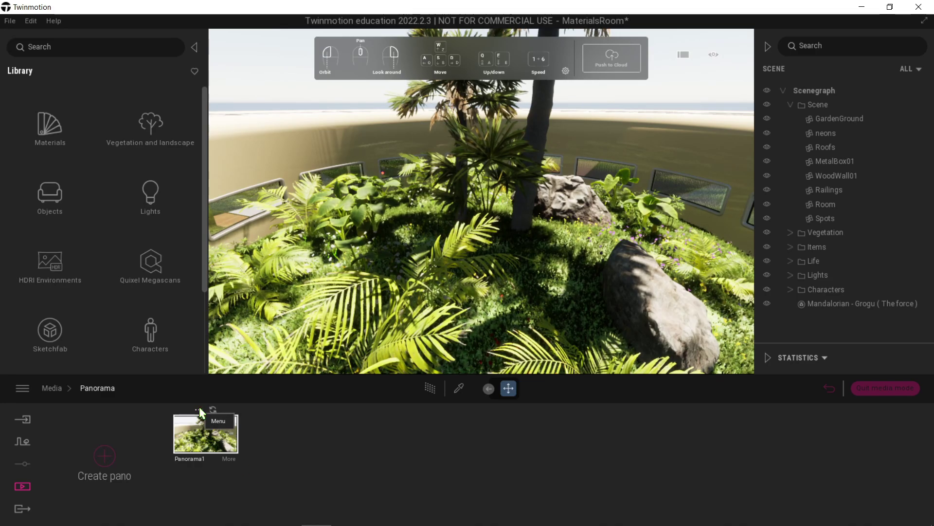
{"action": "left_click", "coordinate": [199, 409]}
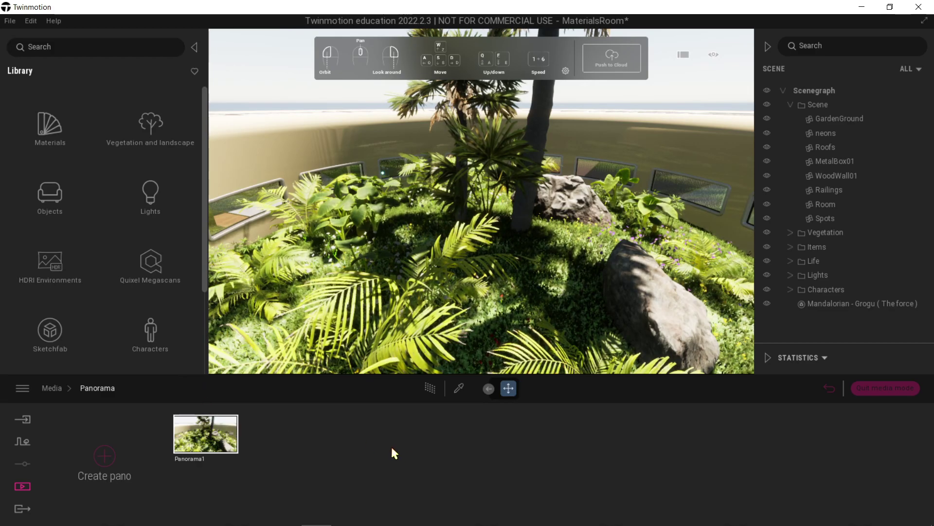
{"action": "left_click_drag", "start_coordinate": [532, 288], "coordinate": [510, 338]}
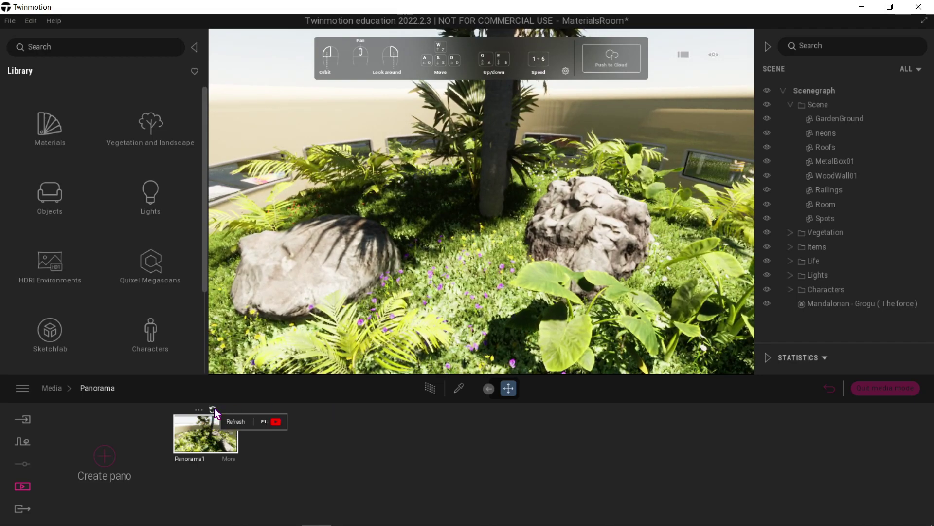
{"action": "left_click", "coordinate": [213, 410]}
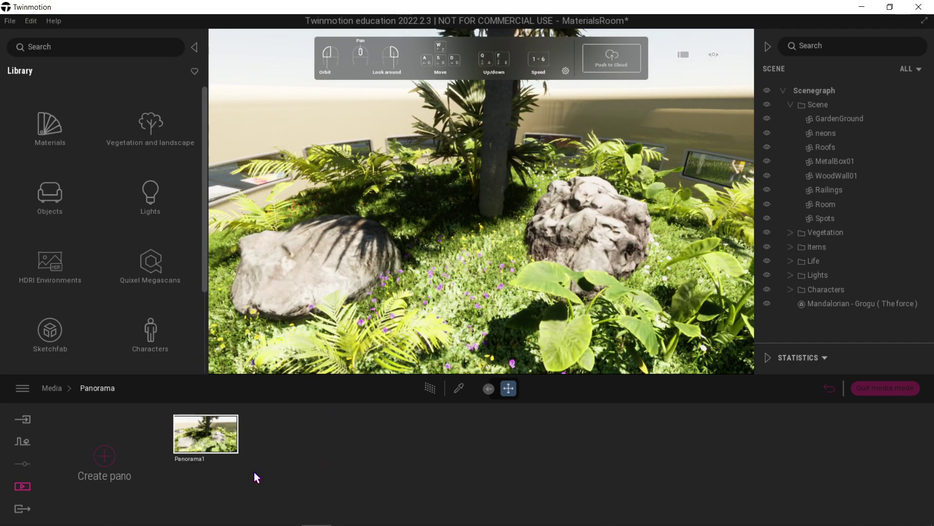
- Open the renderer settings of Panorama1 and turn on the Path Tracer
{"action": "mouse_move", "coordinate": [232, 463]}
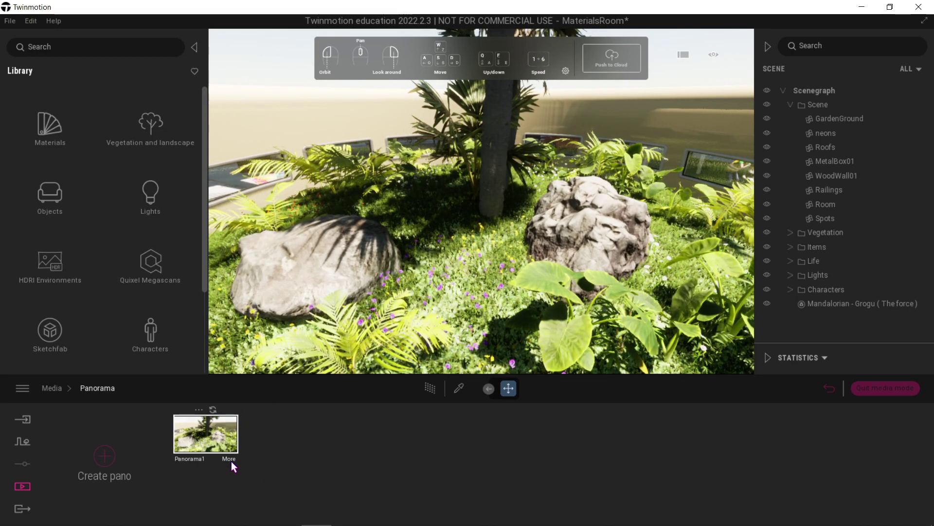
{"action": "left_click", "coordinate": [231, 459]}
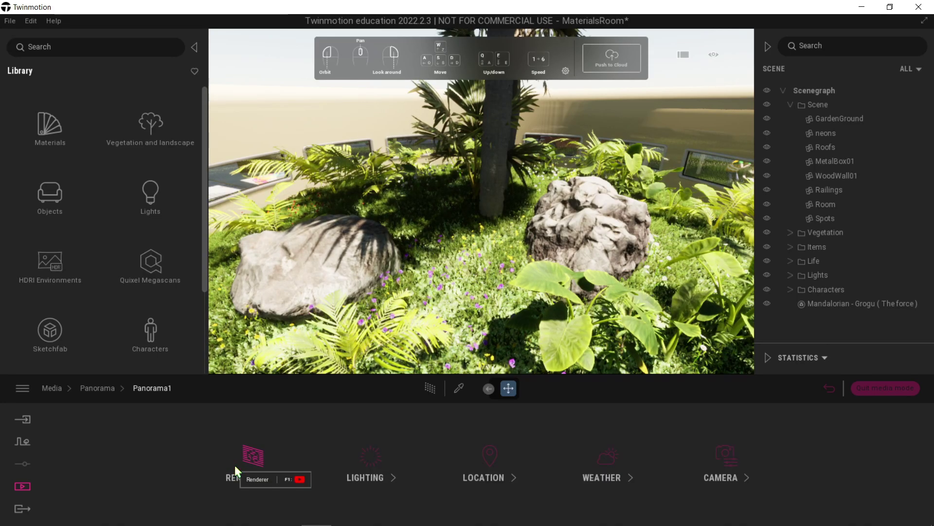
{"action": "left_click", "coordinate": [234, 465]}
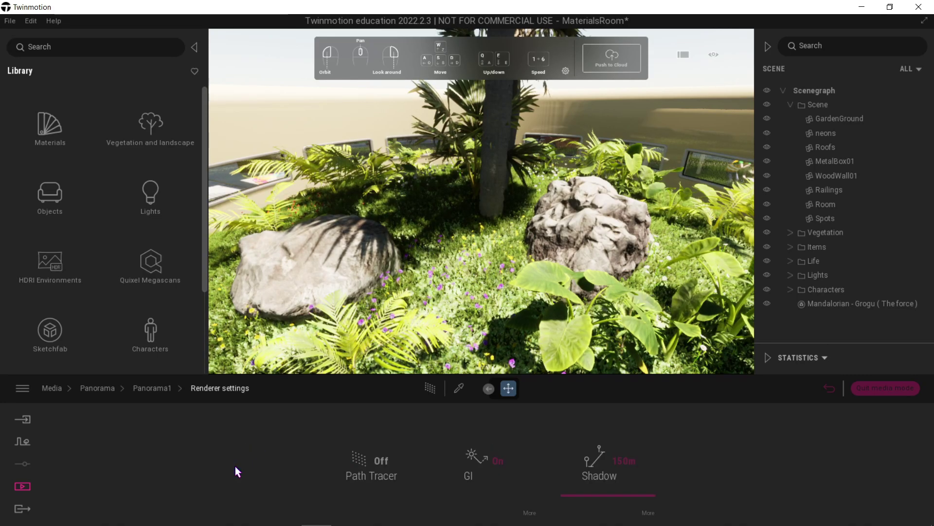
{"action": "left_click", "coordinate": [370, 463]}
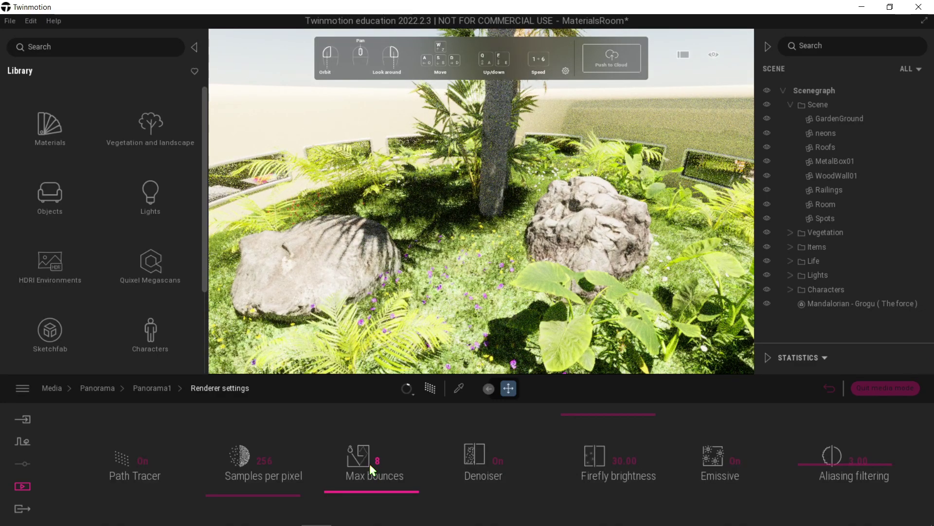
{"action": "left_click", "coordinate": [404, 391]}
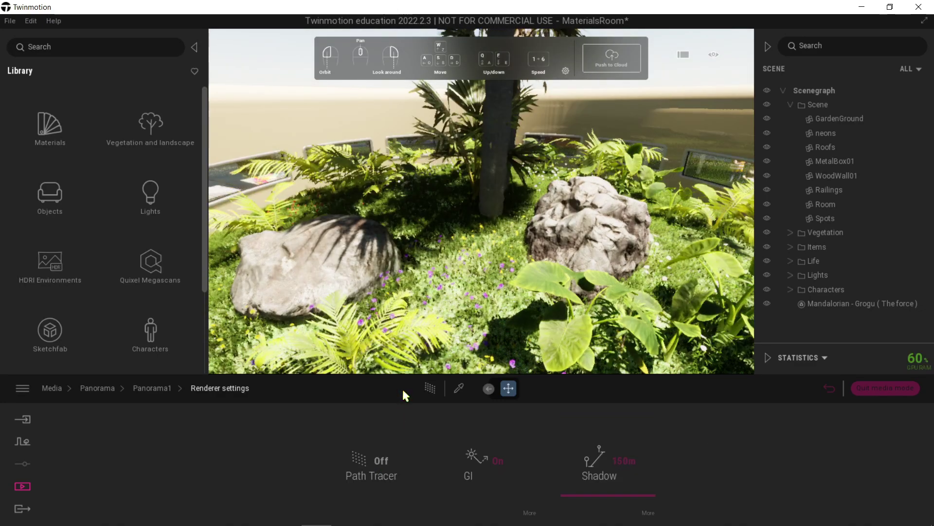
{"action": "left_click", "coordinate": [404, 391]}
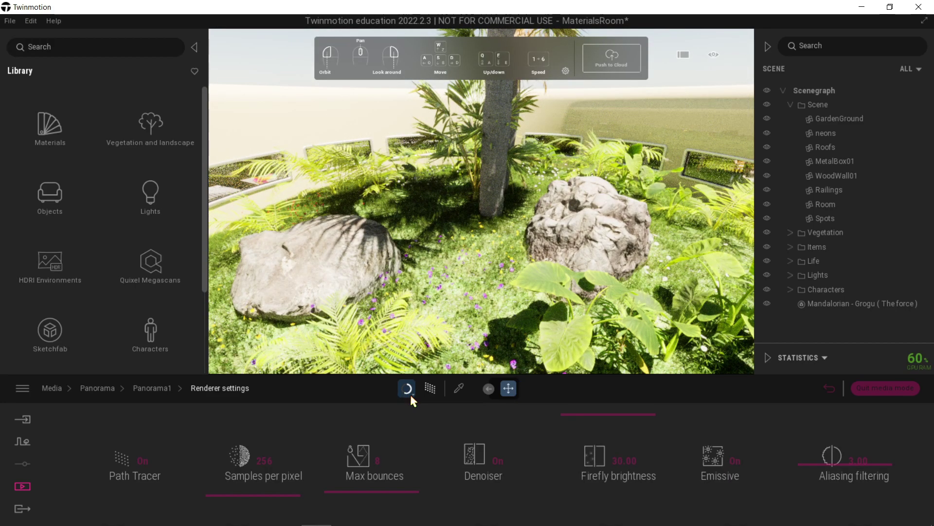
- Try the Medium and Low path tracer quality presets and a custom 4187 samples per pixel
{"action": "left_click", "coordinate": [411, 395]}
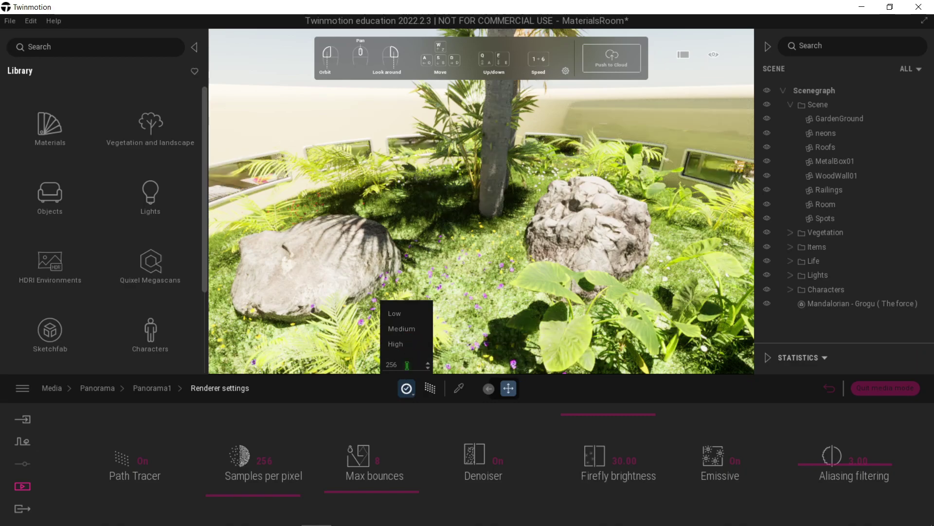
{"action": "left_click", "coordinate": [404, 330]}
{"action": "left_click", "coordinate": [410, 394]}
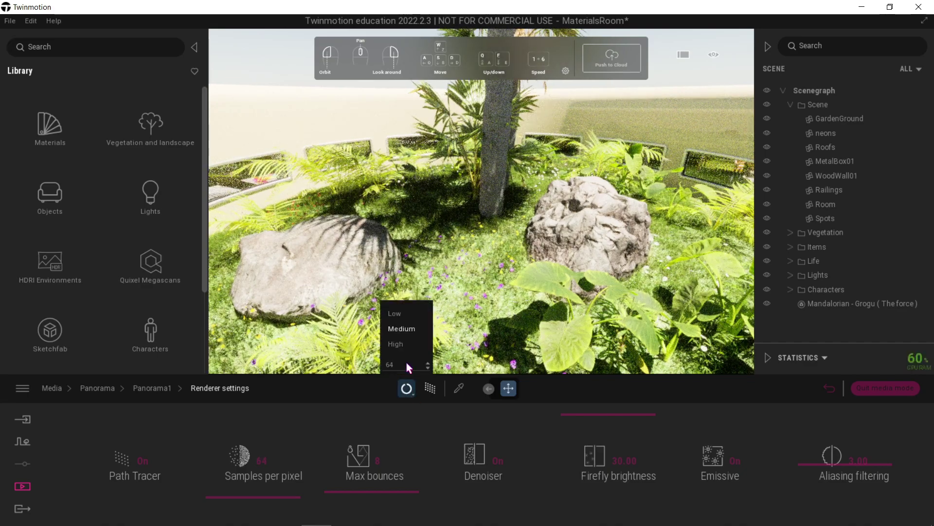
{"action": "left_click", "coordinate": [401, 314]}
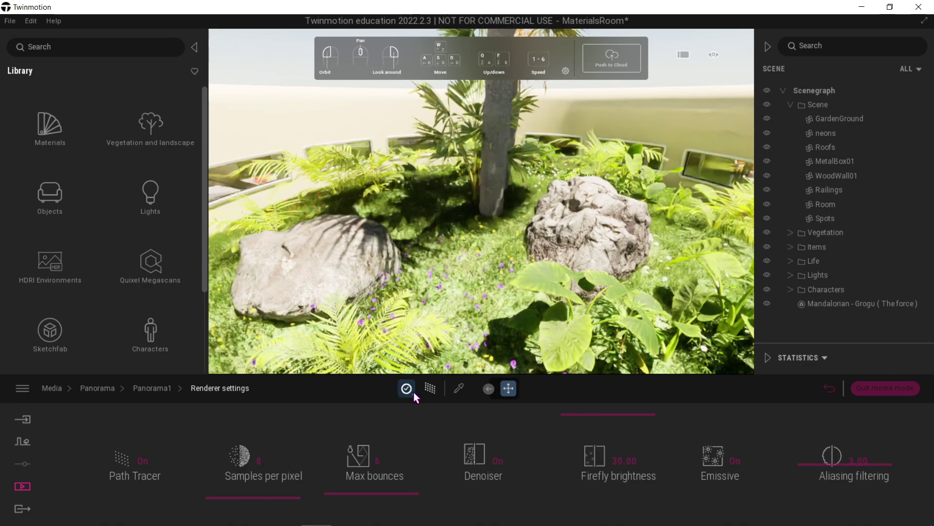
{"action": "left_click", "coordinate": [415, 395]}
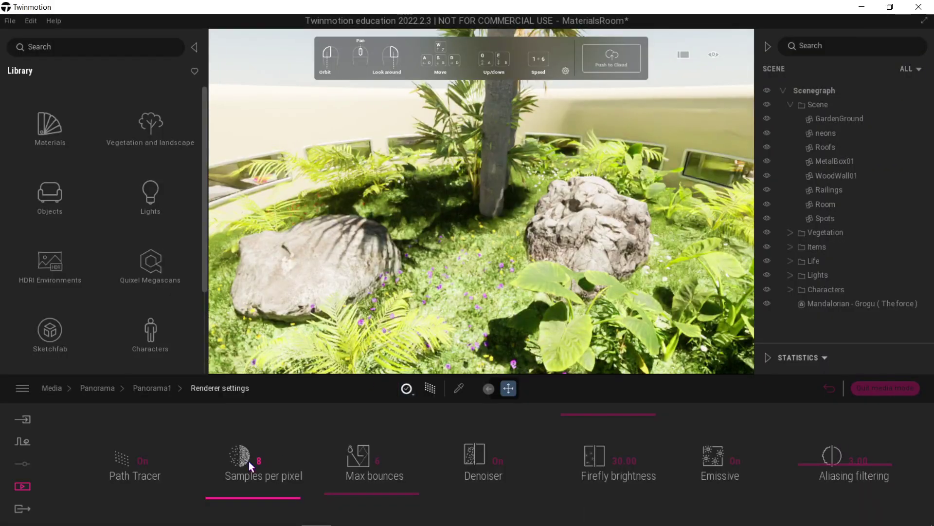
{"action": "left_click", "coordinate": [277, 494]}
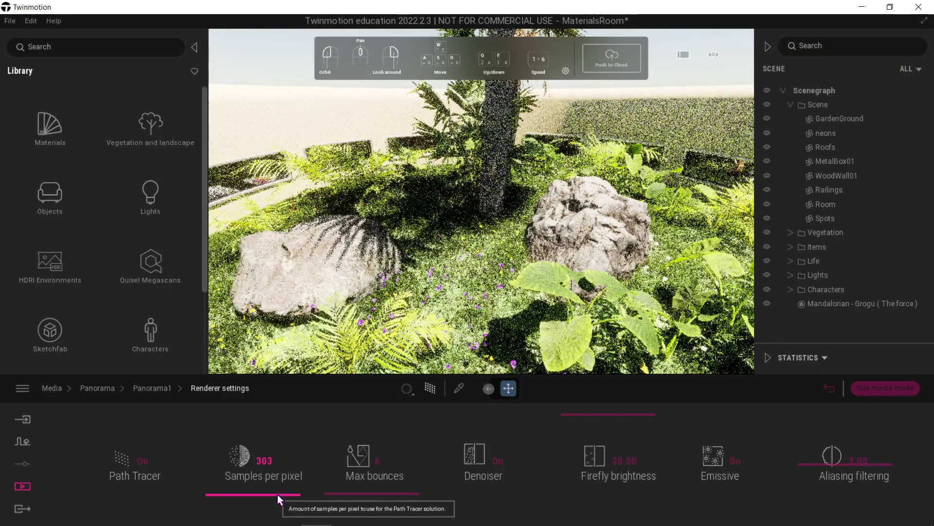
{"action": "left_click_drag", "start_coordinate": [278, 494], "coordinate": [280, 459]}
- Set the path tracer quality preset to Medium and turn the Path Tracer off
{"action": "left_click", "coordinate": [410, 394]}
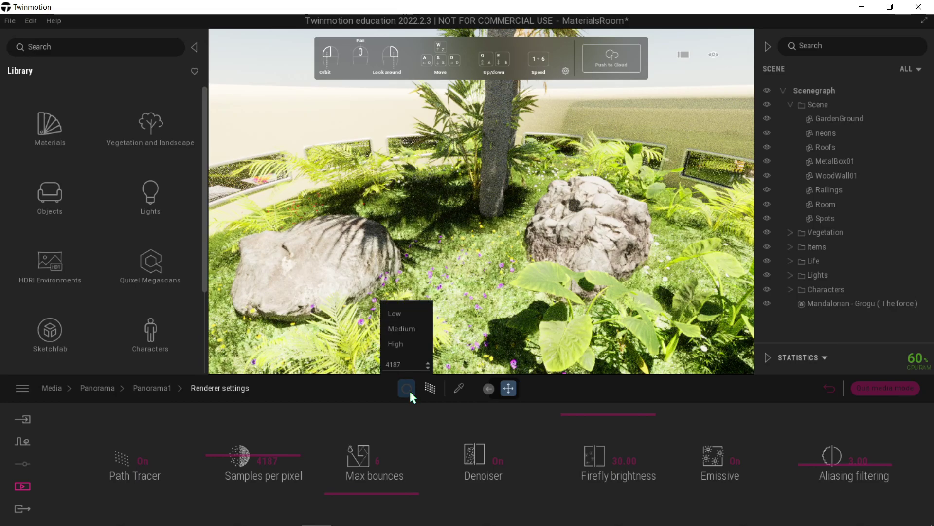
{"action": "left_click", "coordinate": [403, 333]}
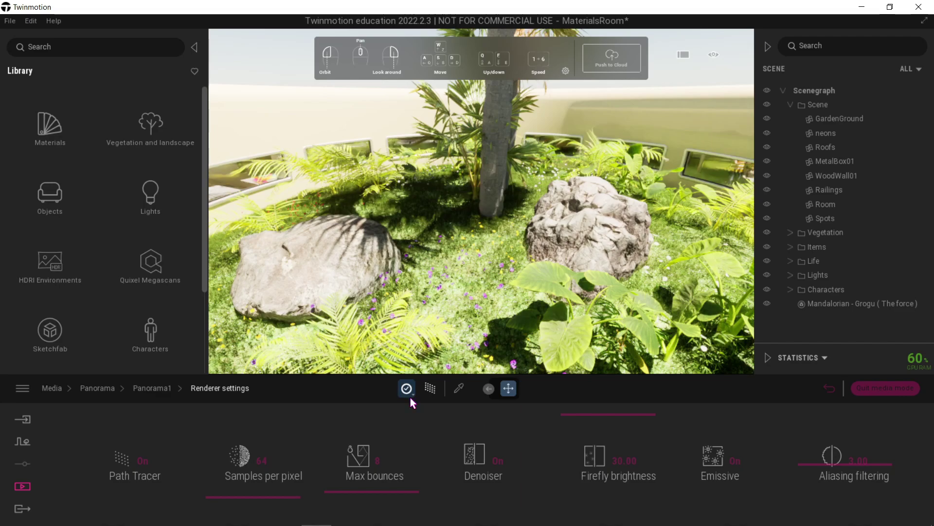
{"action": "left_click", "coordinate": [408, 390]}
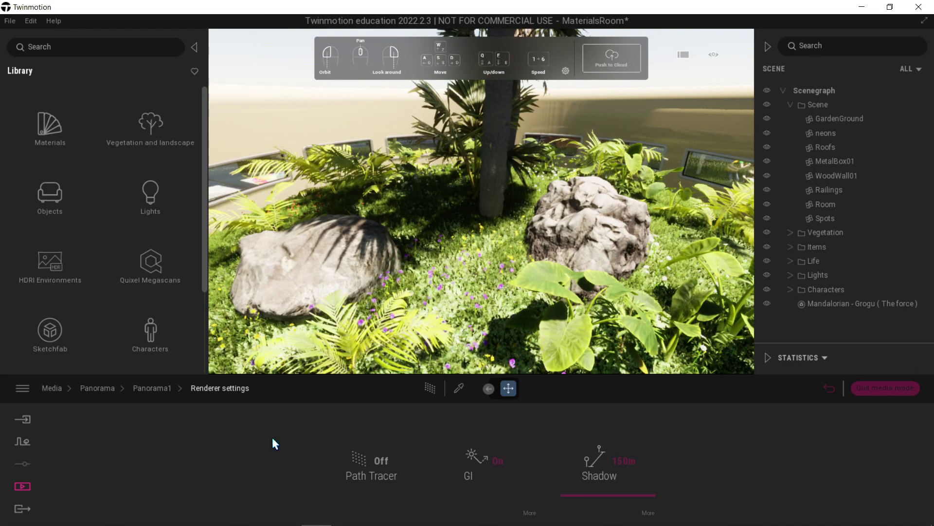
- Examine the lighting settings of Panorama1 and return to its settings overview
{"action": "left_click", "coordinate": [165, 390]}
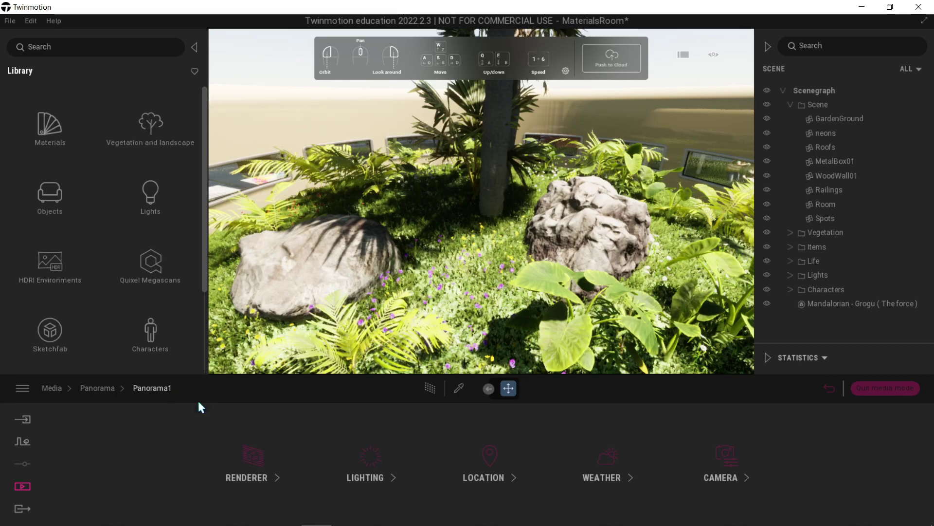
{"action": "left_click", "coordinate": [375, 460]}
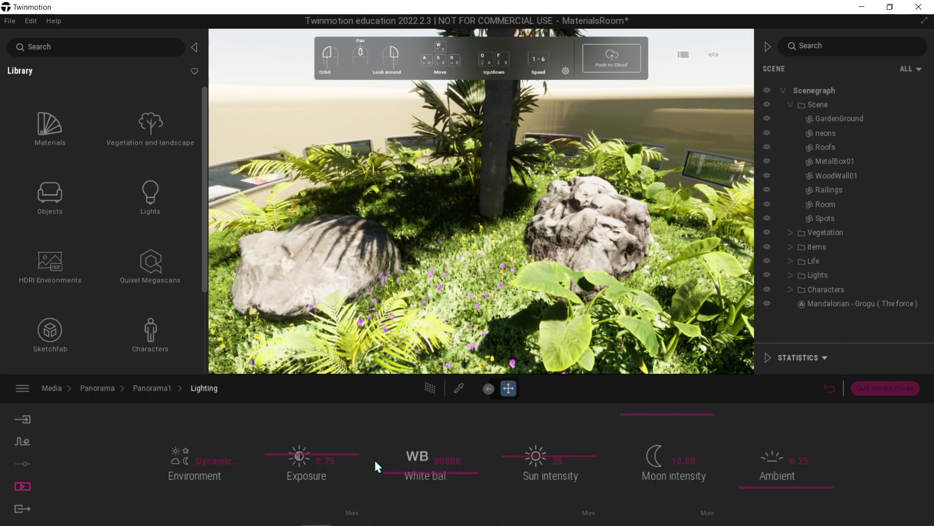
{"action": "left_click", "coordinate": [142, 387]}
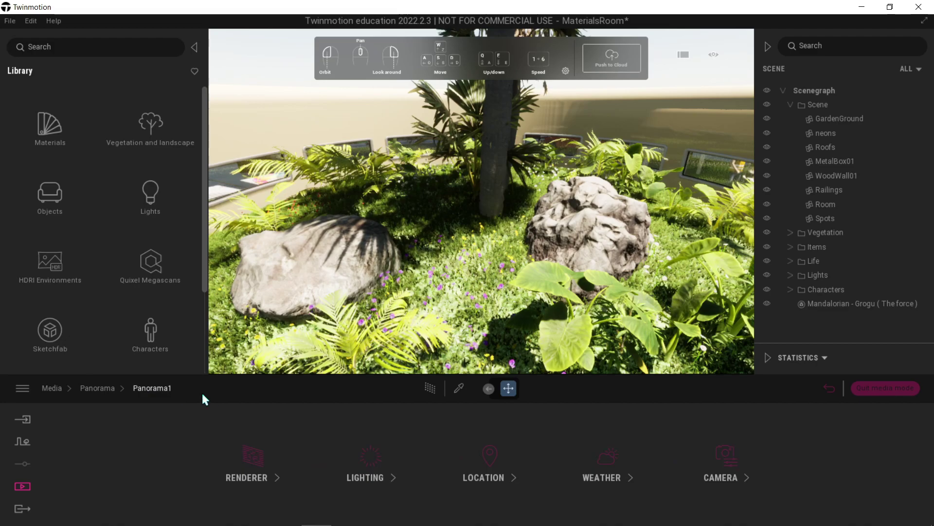
- In Panorama1's location settings, set the time of day to 11:32 AM, the month to June and the north offset to about 170°
{"action": "left_click", "coordinate": [493, 446]}
{"action": "mouse_move", "coordinate": [553, 456]}
{"action": "left_mouse_down"}
{"action": "mouse_move", "coordinate": [557, 432]}
{"action": "mouse_move", "coordinate": [560, 452]}
{"action": "left_mouse_up"}
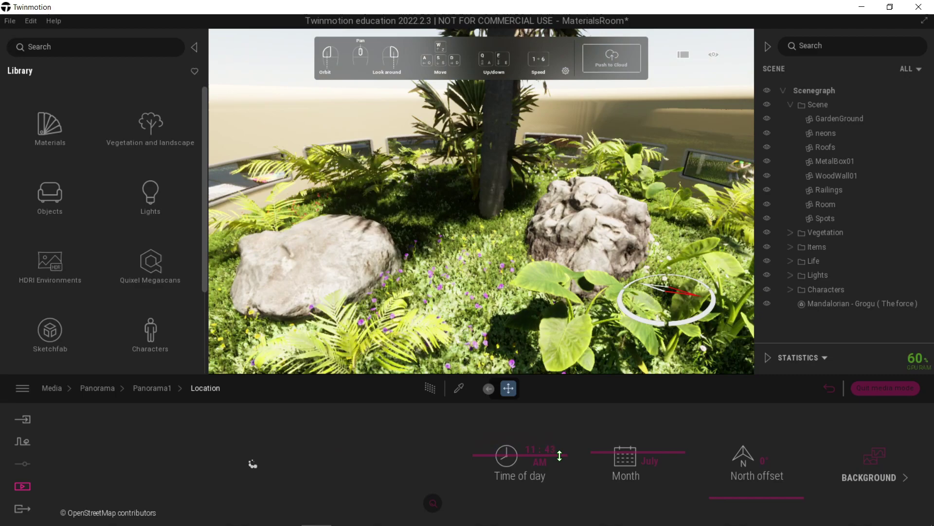
{"action": "mouse_move", "coordinate": [659, 463]}
{"action": "left_mouse_down"}
{"action": "mouse_move", "coordinate": [658, 444]}
{"action": "mouse_move", "coordinate": [662, 479]}
{"action": "left_mouse_up"}
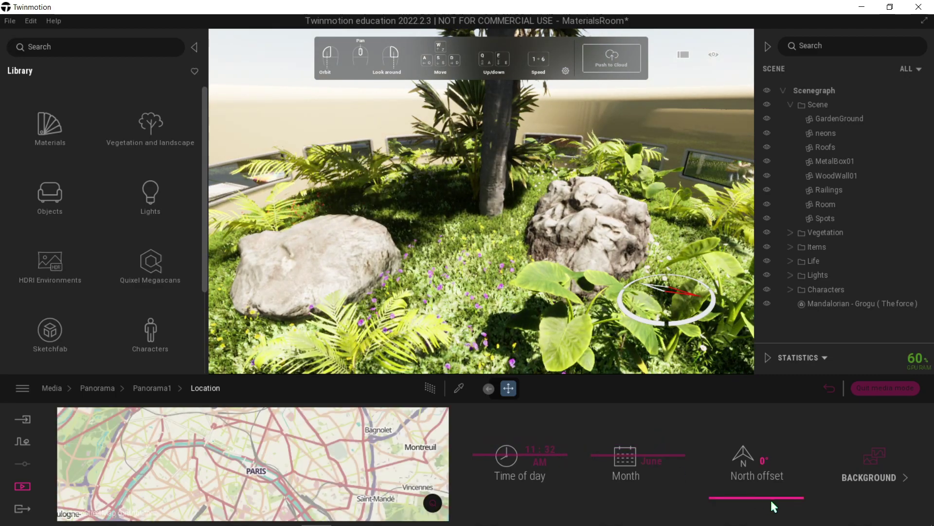
{"action": "left_click_drag", "start_coordinate": [772, 501], "coordinate": [771, 453]}
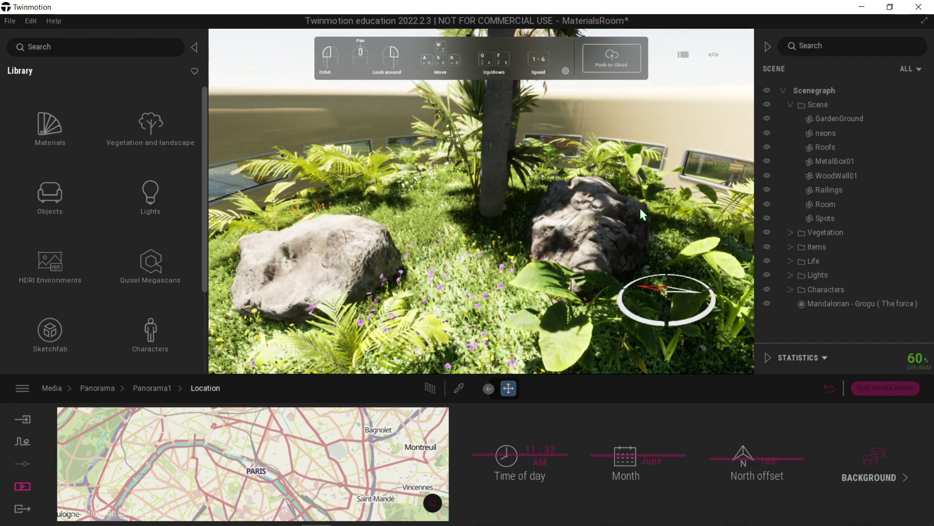
- Set the background picture in Panorama1's location settings to Bay and return to the panorama's settings overview
{"action": "key", "text": "e"}
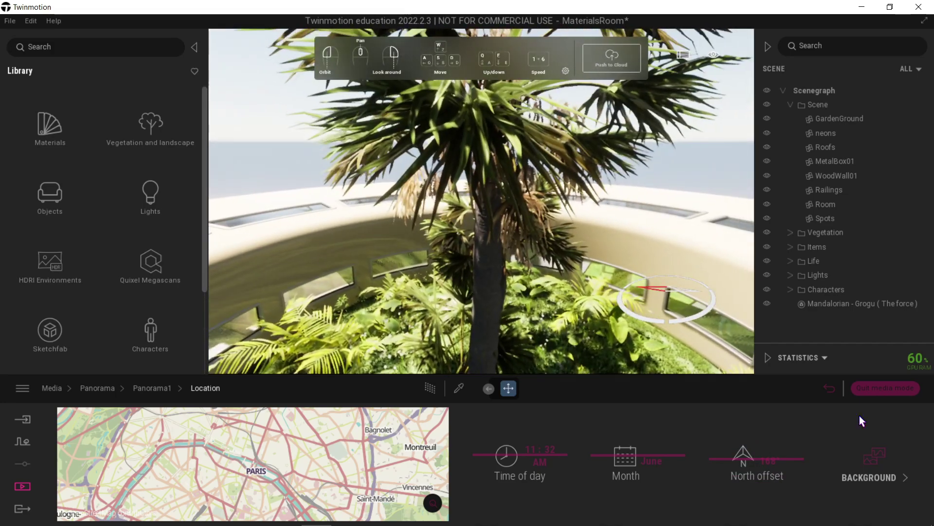
{"action": "left_click", "coordinate": [873, 463]}
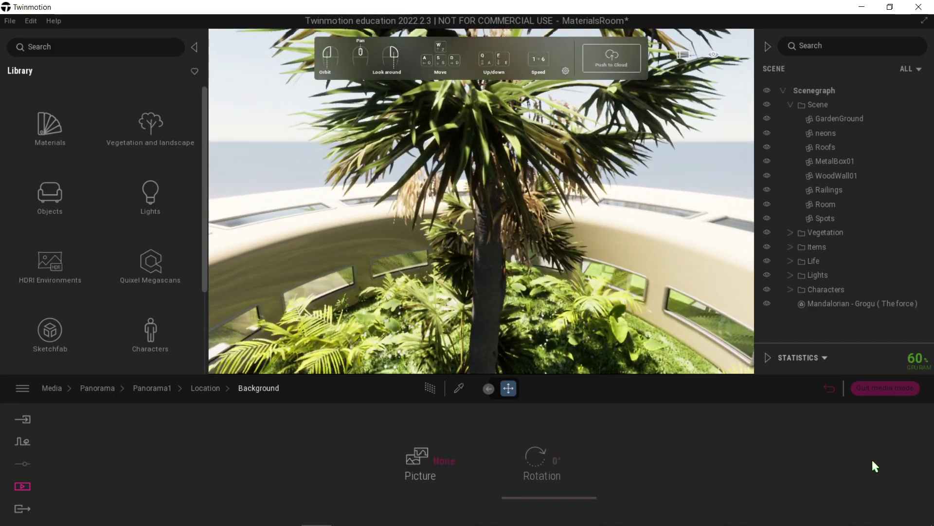
{"action": "left_click", "coordinate": [418, 469]}
{"action": "left_click", "coordinate": [480, 313]}
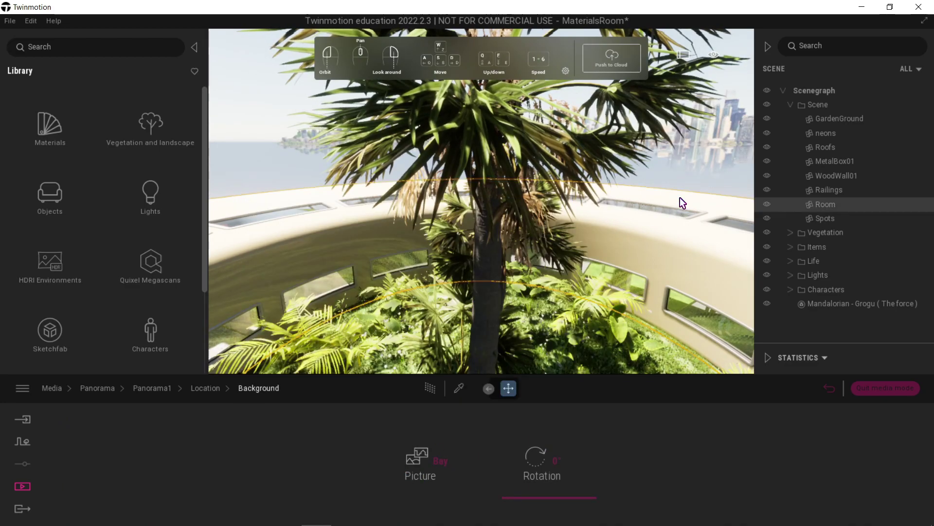
{"action": "left_click_drag", "start_coordinate": [680, 197], "coordinate": [648, 118]}
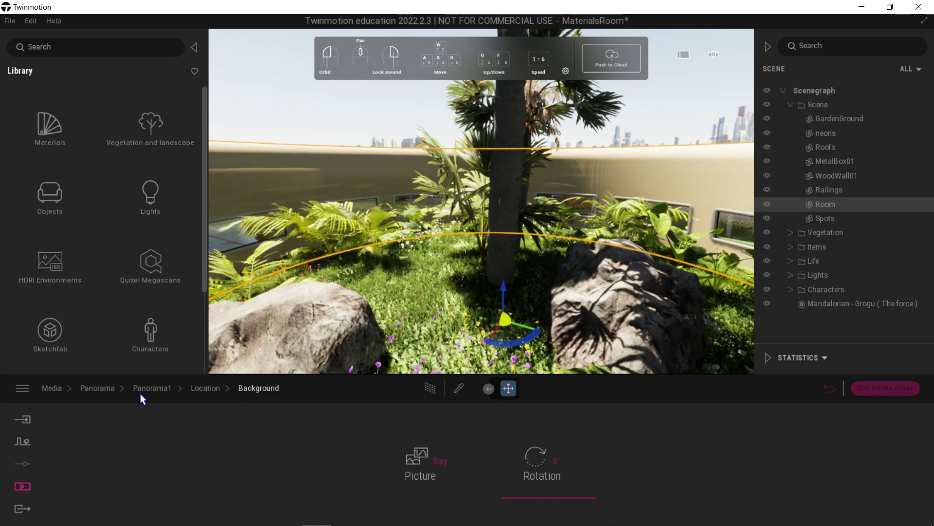
{"action": "left_click", "coordinate": [200, 387]}
{"action": "left_click", "coordinate": [154, 390]}
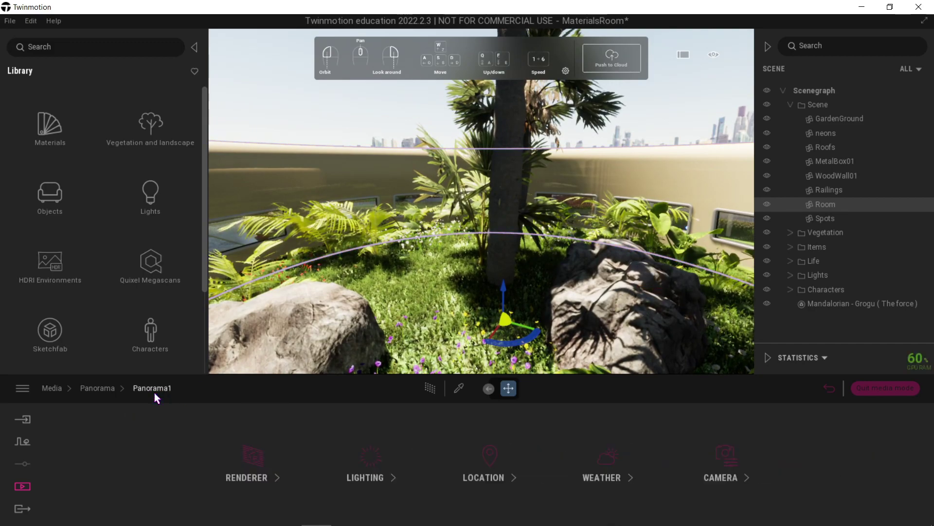
- In Panorama1's weather settings, set rainy weather just past cloudy, a season just past winter and a growth of 0.52
{"action": "left_click", "coordinate": [603, 463]}
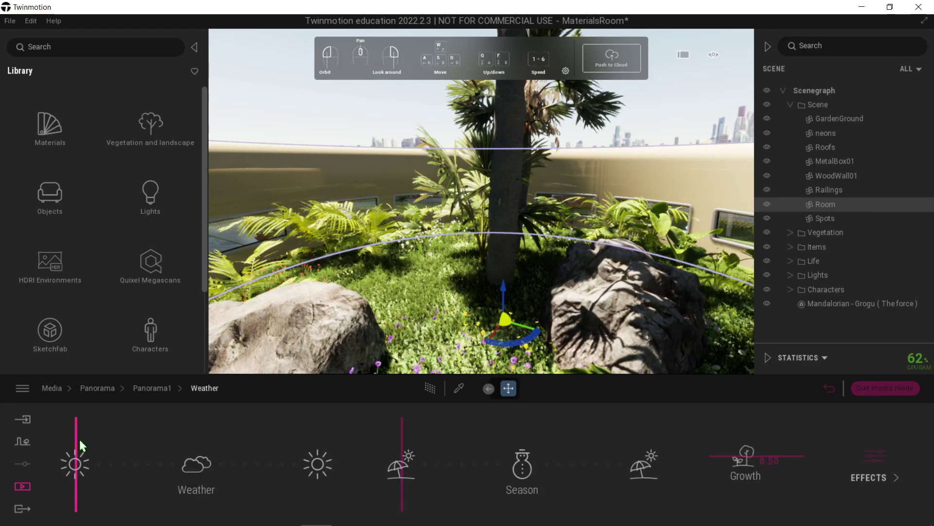
{"action": "left_click_drag", "start_coordinate": [76, 432], "coordinate": [230, 431]}
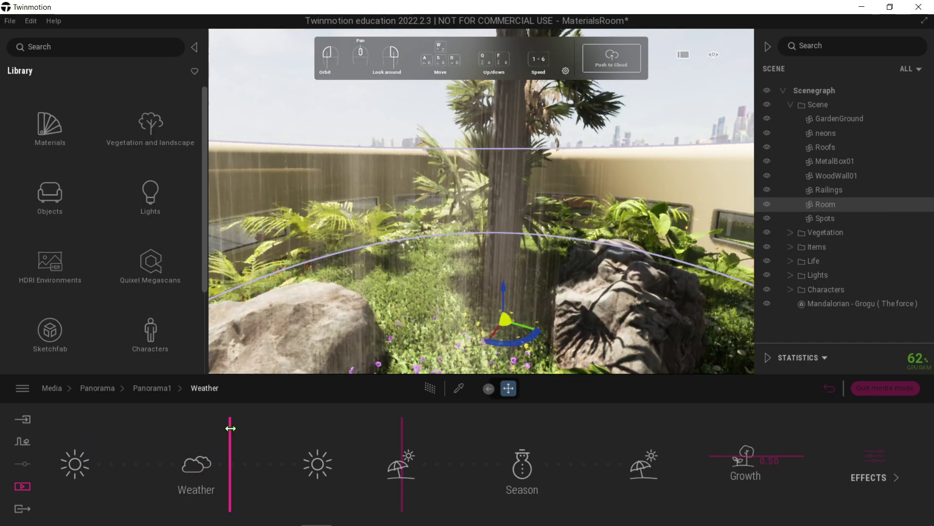
{"action": "left_click_drag", "start_coordinate": [389, 432], "coordinate": [553, 429]}
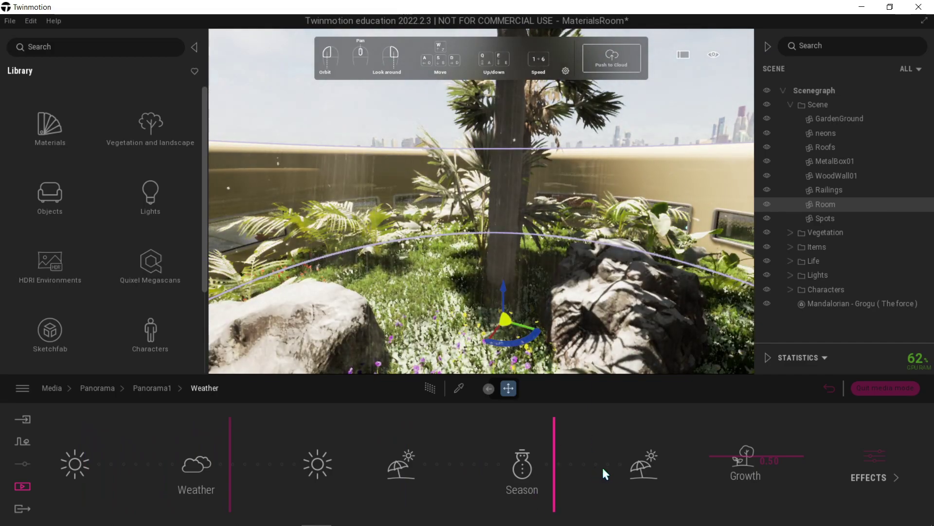
{"action": "left_click_drag", "start_coordinate": [789, 454], "coordinate": [793, 444]}
- Enable the ocean in Panorama1's weather effects and set its height to 3.69 m
{"action": "left_click", "coordinate": [871, 462]}
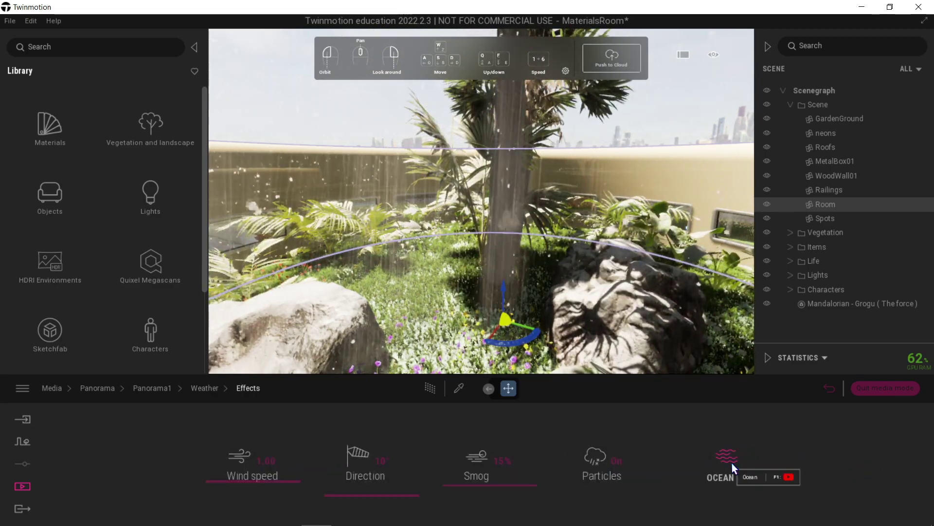
{"action": "left_click", "coordinate": [731, 464]}
{"action": "left_click", "coordinate": [392, 455]}
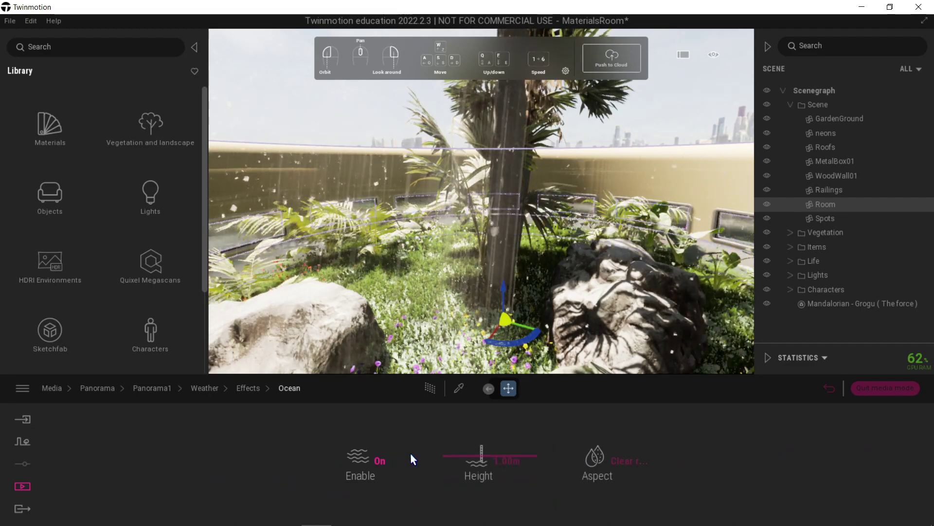
{"action": "mouse_move", "coordinate": [516, 455]}
{"action": "left_mouse_down"}
{"action": "mouse_move", "coordinate": [526, 447]}
{"action": "mouse_move", "coordinate": [529, 455]}
{"action": "left_mouse_up"}
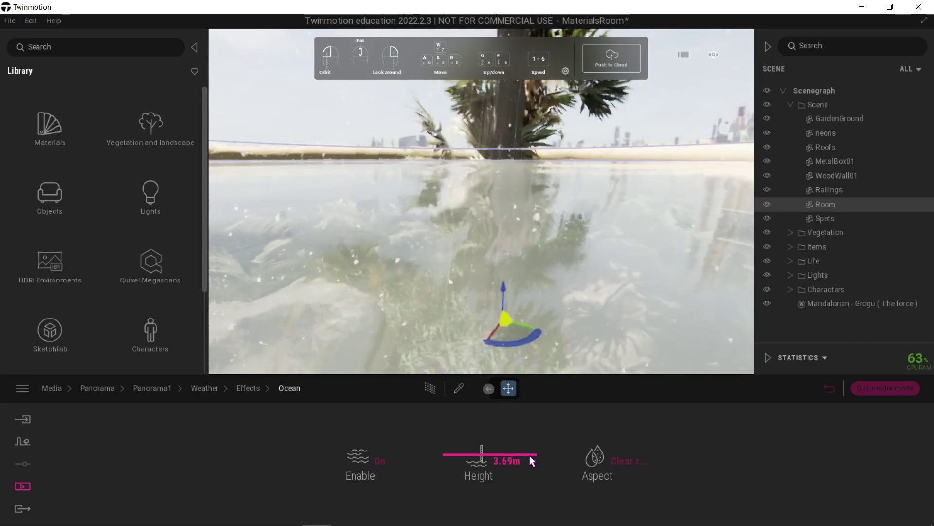
- Try the Atlantic ocean, Tropical river, Large river and Tropical sea water aspects, turn the ocean off and return to Panorama1's settings overview
{"action": "left_click", "coordinate": [633, 460]}
{"action": "left_click", "coordinate": [548, 314]}
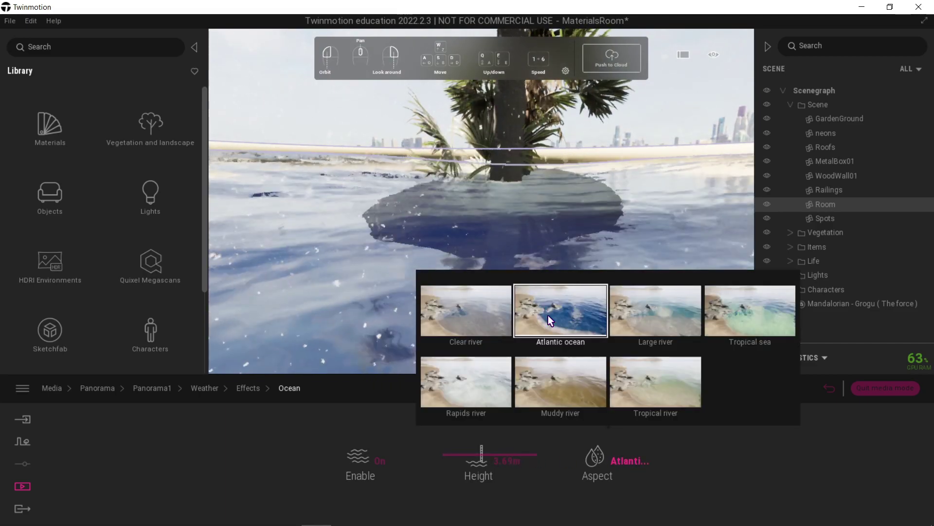
{"action": "left_click", "coordinate": [635, 389]}
{"action": "left_click", "coordinate": [667, 331]}
{"action": "left_click", "coordinate": [746, 308]}
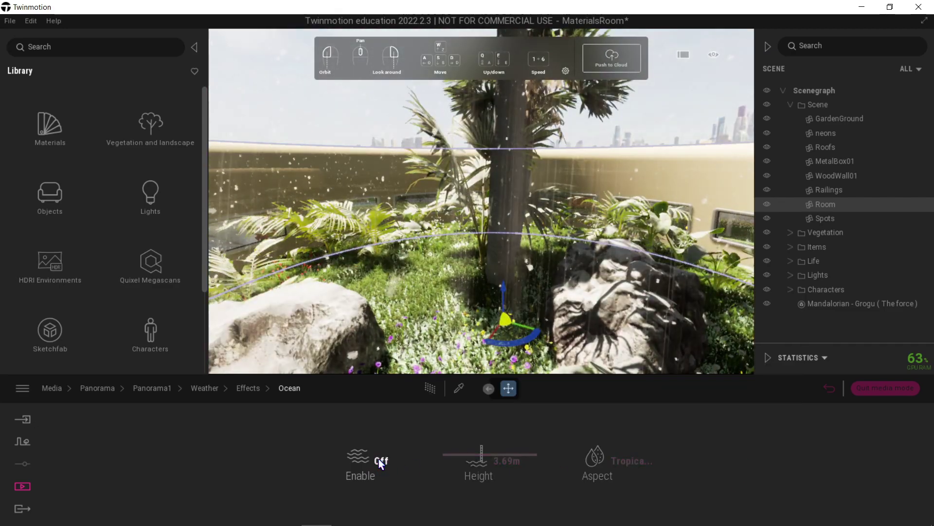
{"action": "left_click", "coordinate": [240, 387]}
{"action": "left_click", "coordinate": [206, 388]}
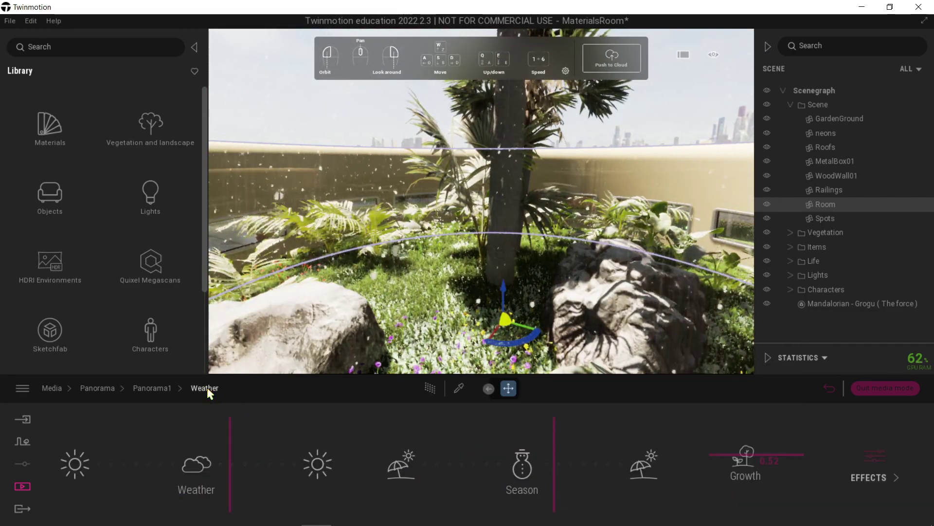
{"action": "left_click", "coordinate": [168, 387]}
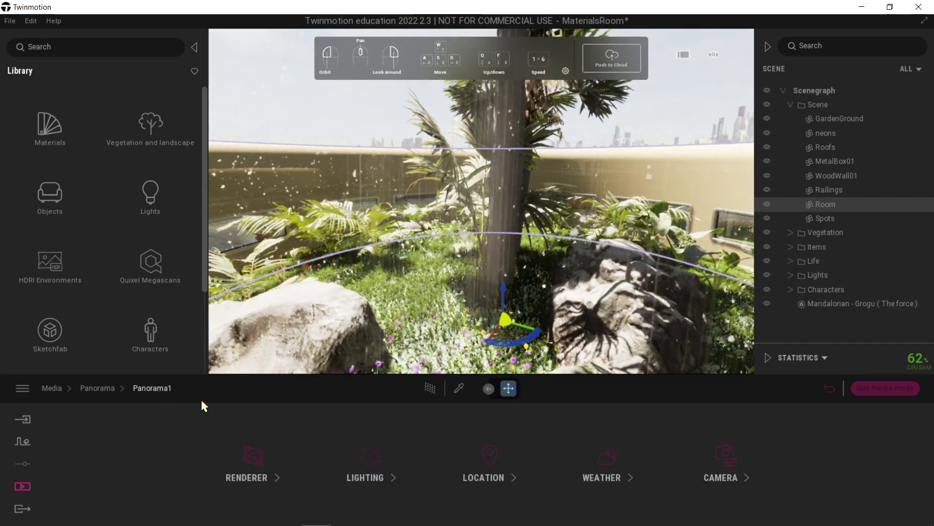
- Try depth of field in Panorama1's camera settings and turn it back off
{"action": "left_click", "coordinate": [734, 465]}
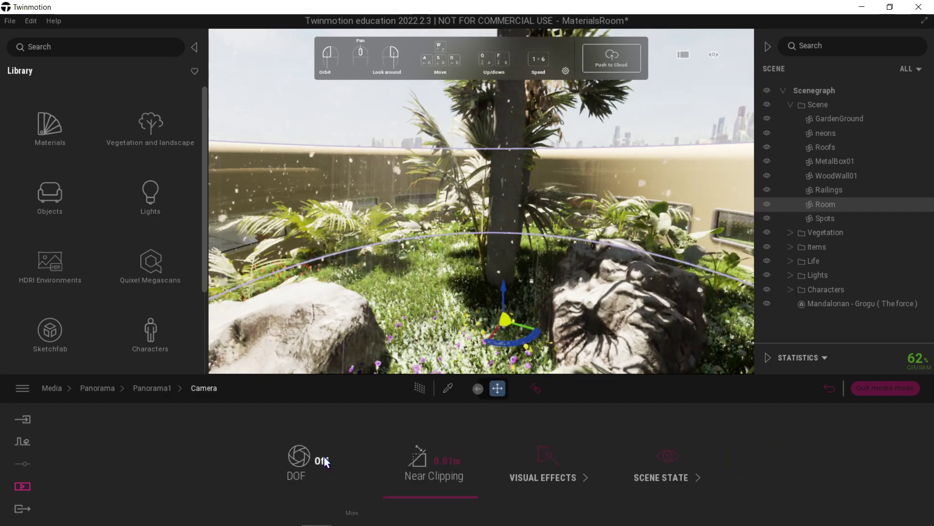
{"action": "left_click", "coordinate": [322, 460]}
{"action": "left_click", "coordinate": [324, 455]}
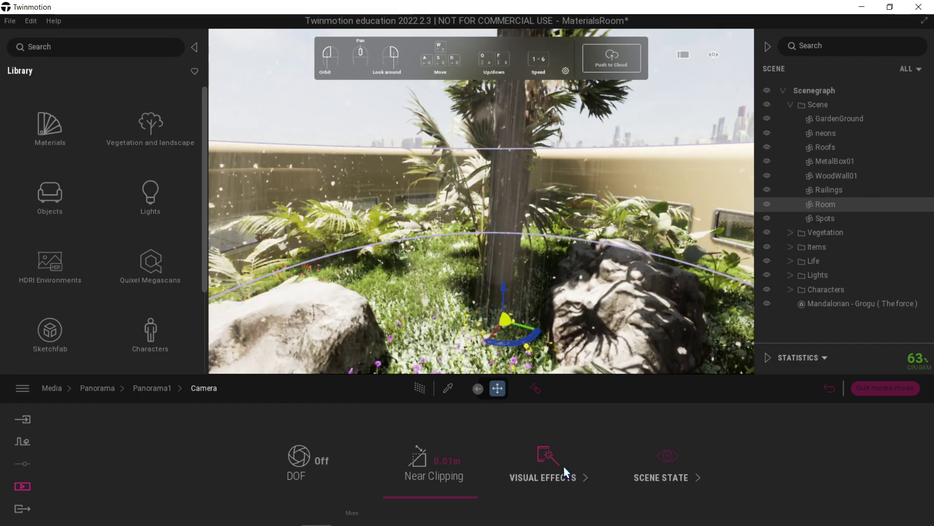
- Try the clay render visual effect on Panorama1 and turn it back off
{"action": "left_click", "coordinate": [564, 465]}
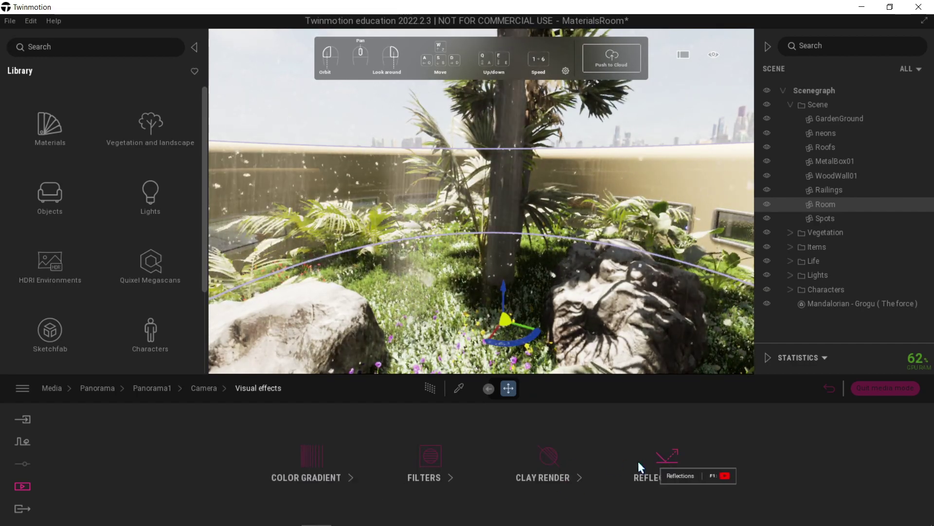
{"action": "left_click", "coordinate": [560, 475]}
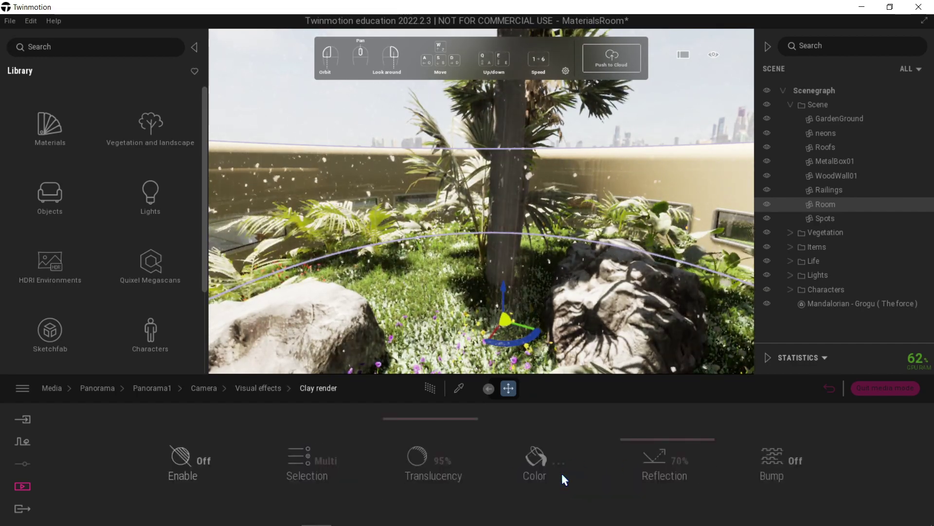
{"action": "left_click", "coordinate": [203, 456]}
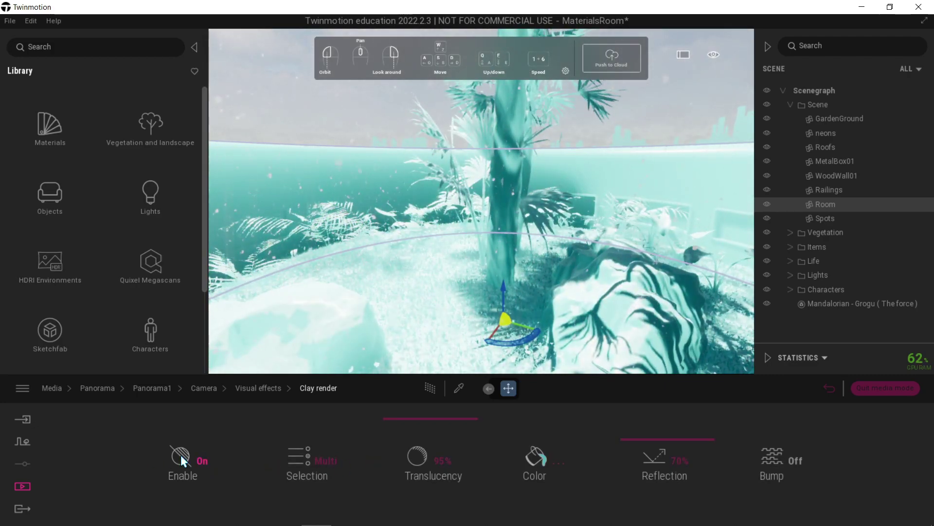
{"action": "left_click", "coordinate": [180, 454]}
- Apply the hidden-line filter to Panorama1 in its visual effects
{"action": "left_click", "coordinate": [259, 388]}
{"action": "left_click", "coordinate": [447, 451]}
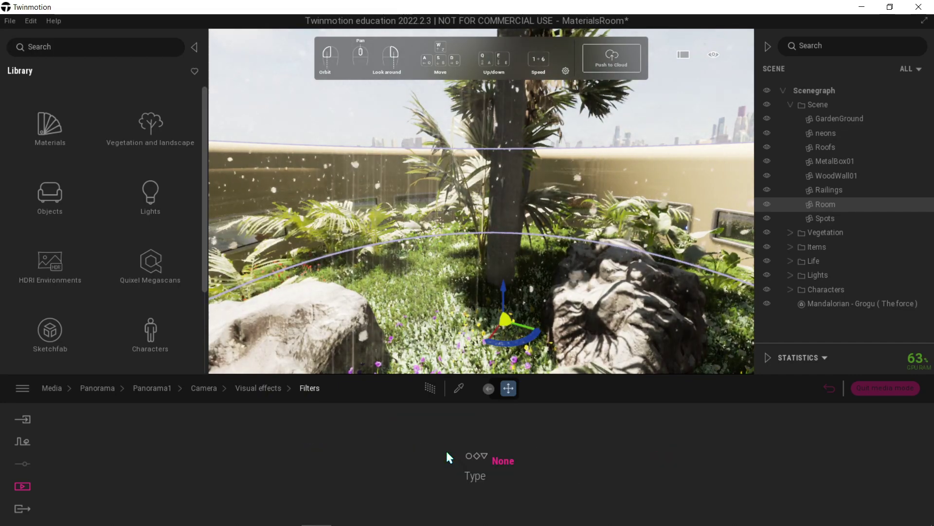
{"action": "left_click", "coordinate": [478, 456]}
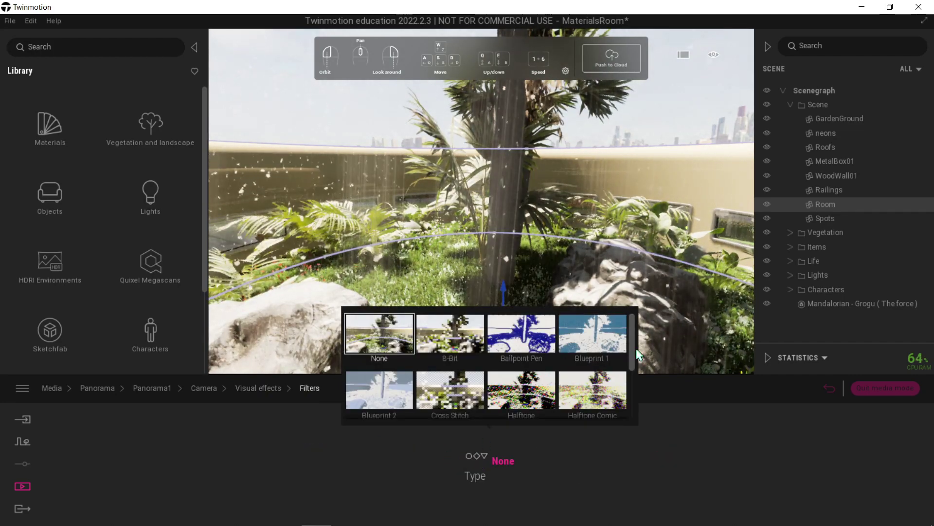
{"action": "left_click_drag", "start_coordinate": [633, 349], "coordinate": [629, 383]}
{"action": "left_click", "coordinate": [517, 364]}
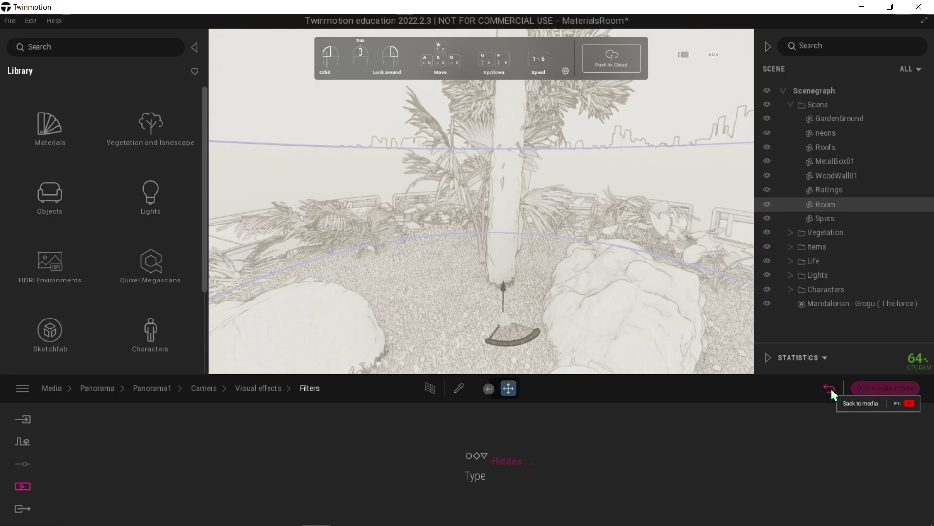
- Quit media mode and select Panorama1 as the panorama for local export
{"action": "left_click", "coordinate": [881, 386]}
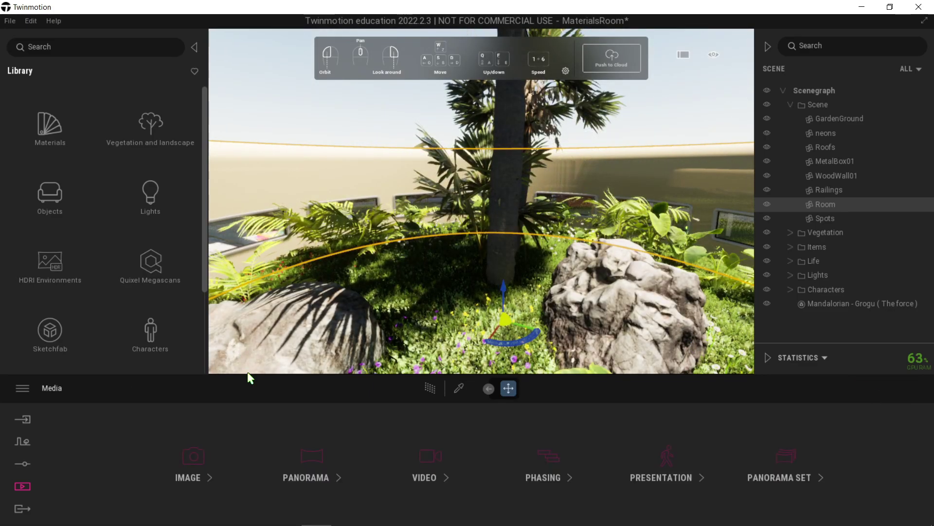
{"action": "left_click", "coordinate": [19, 508]}
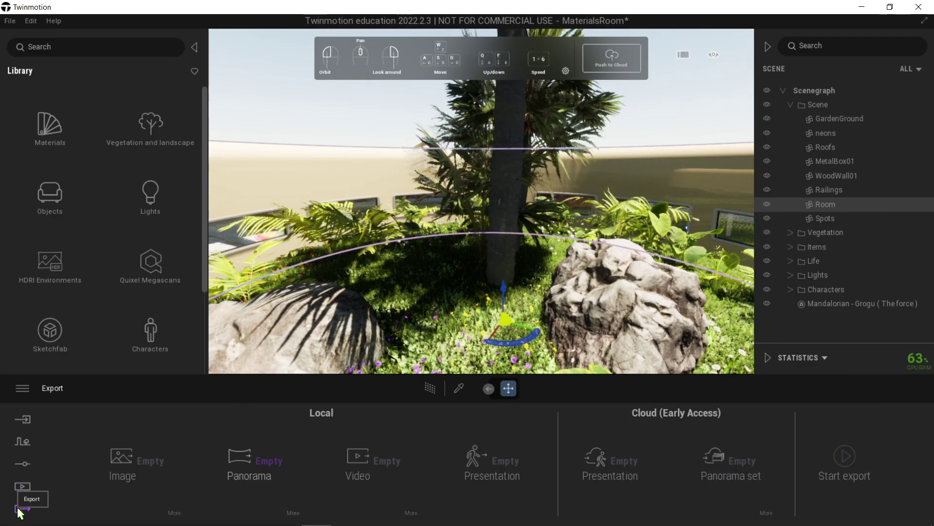
{"action": "left_click", "coordinate": [274, 463]}
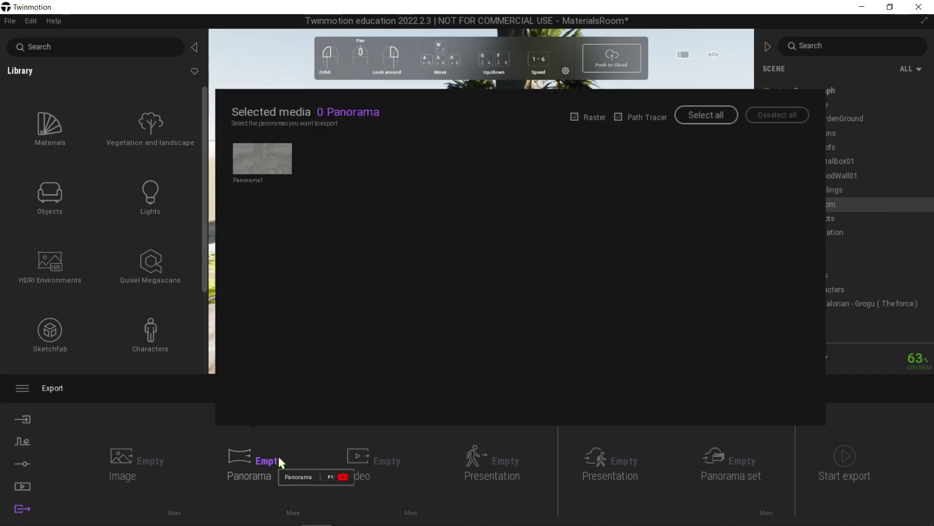
{"action": "left_click", "coordinate": [265, 170]}
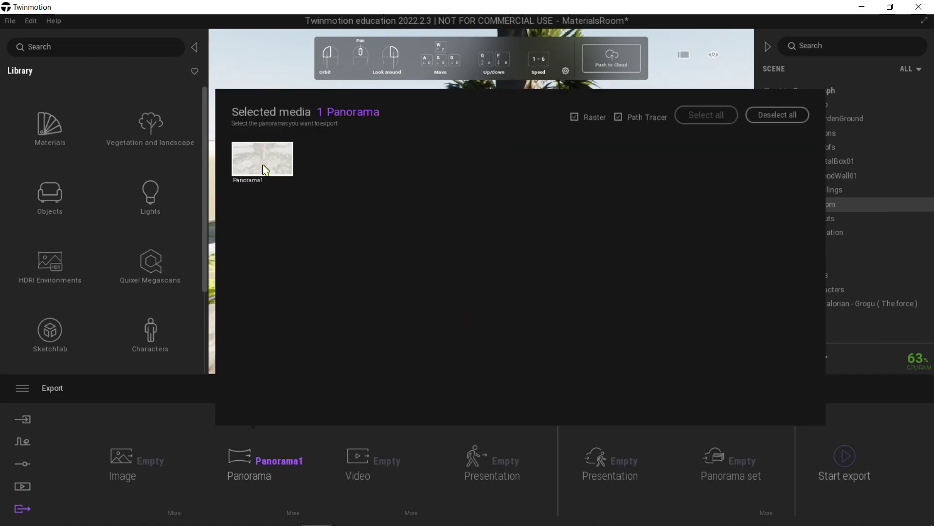